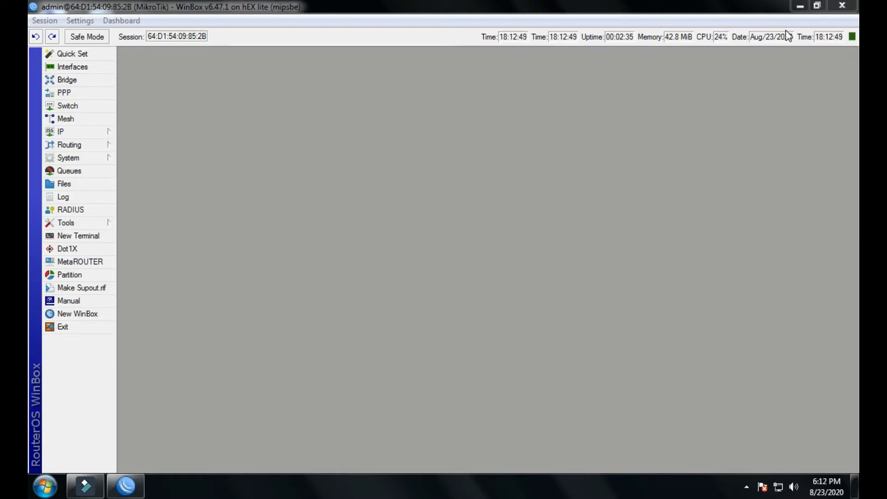
double_click(761, 12)
drag(665, 17, 479, 36)
click(662, 26)
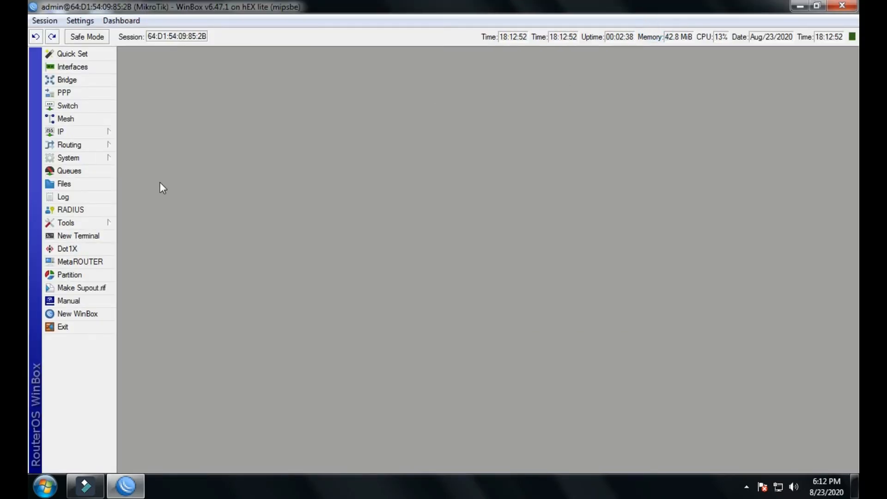
- Open the system Scheduler and start a new schedule named "Reboot Mikrotik"
click(84, 158)
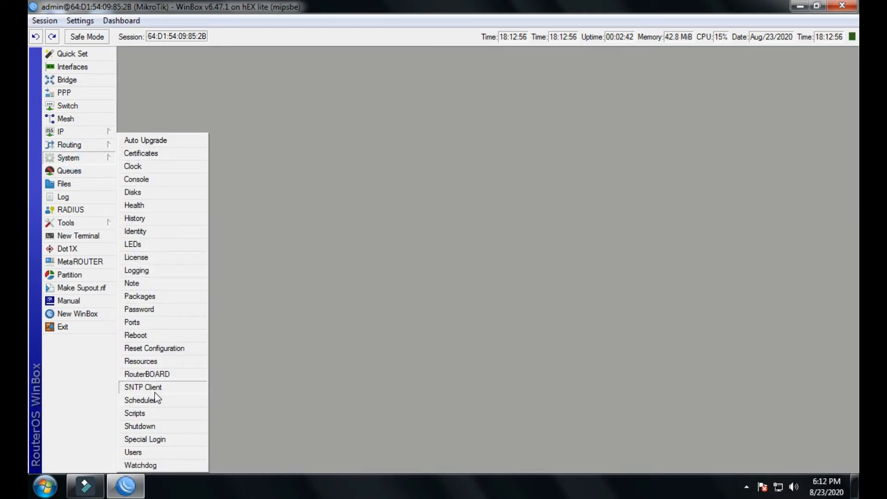
click(134, 403)
drag(362, 154, 287, 124)
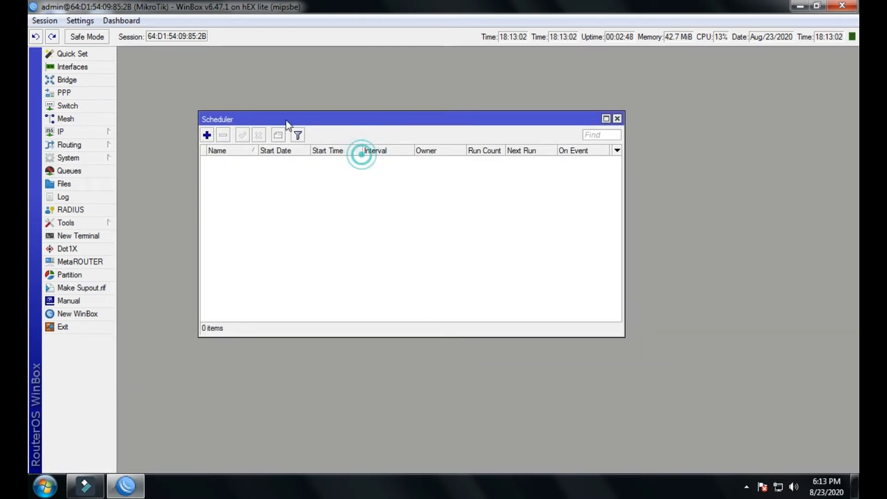
click(207, 135)
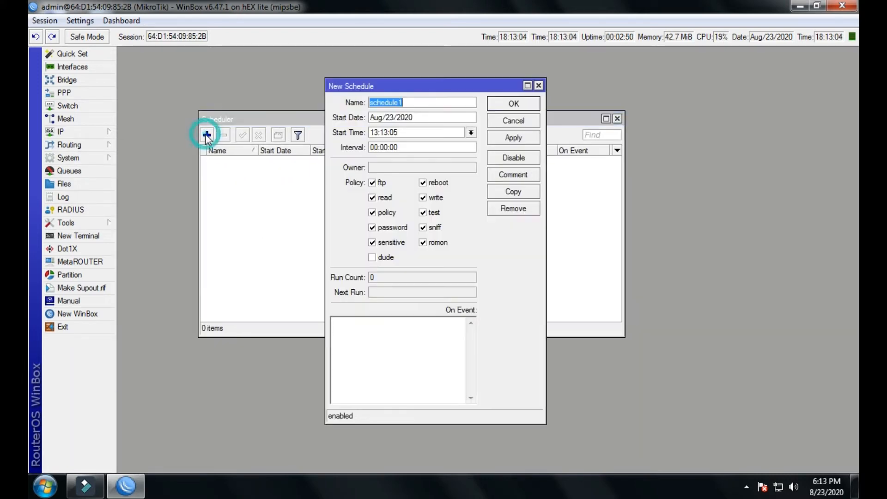
drag(378, 85, 331, 111)
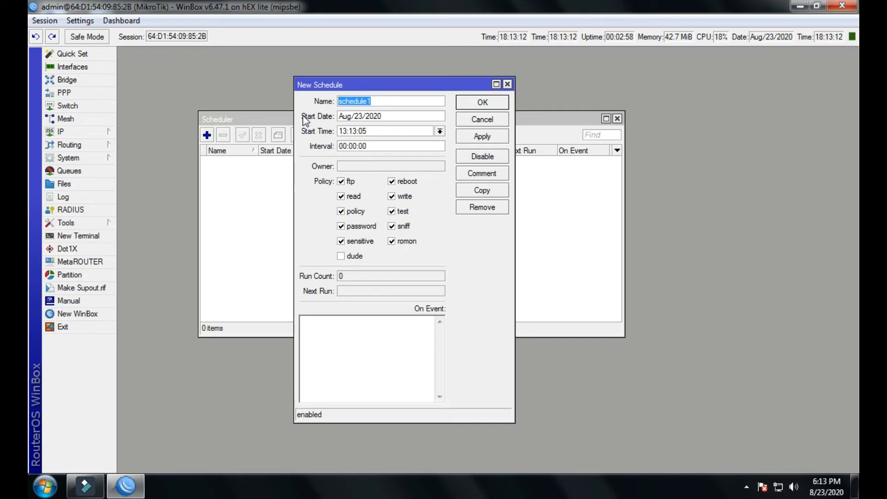
text(R)
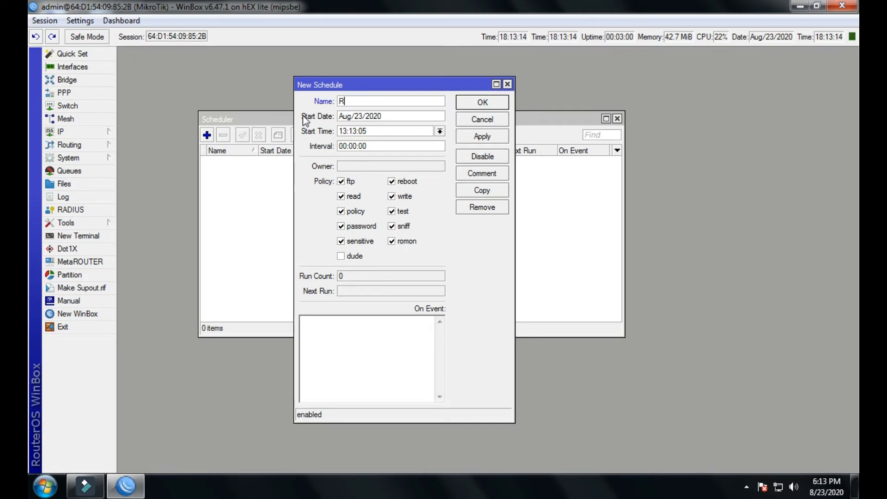
text(eboot M)
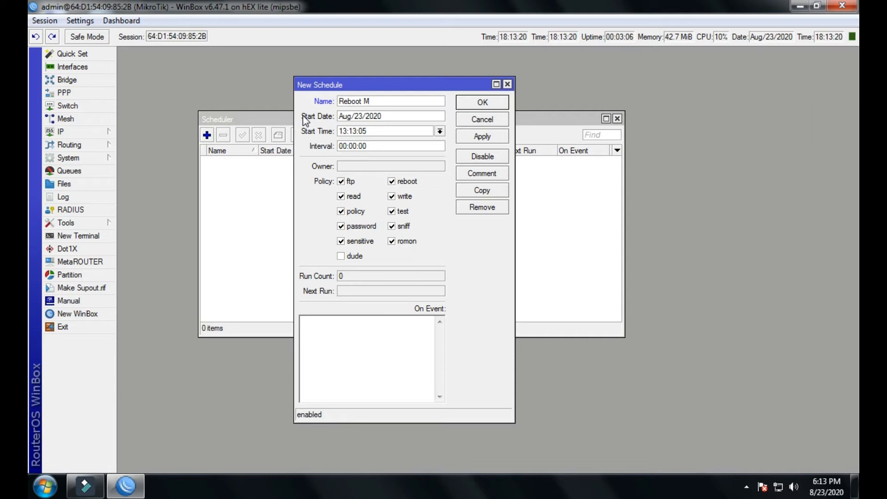
text(ikrotik)
- Add another Time read-out to the status bar and close the Windows Activation Client window
right_click(416, 44)
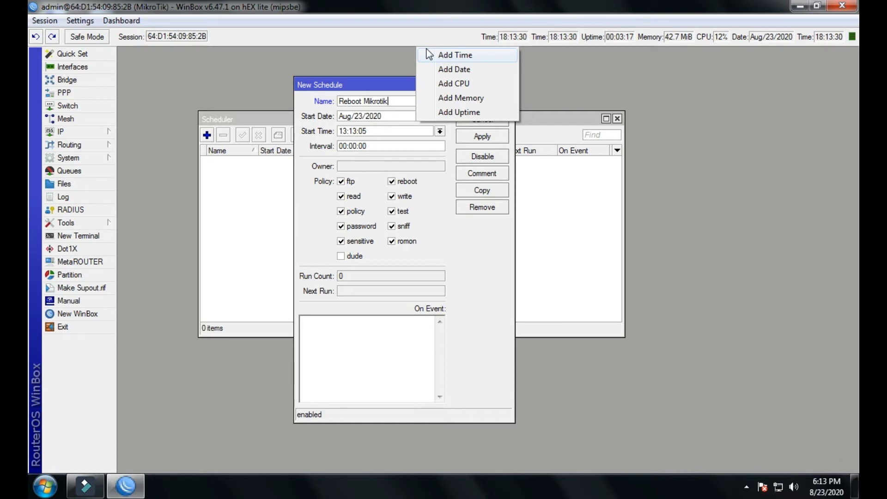
click(456, 55)
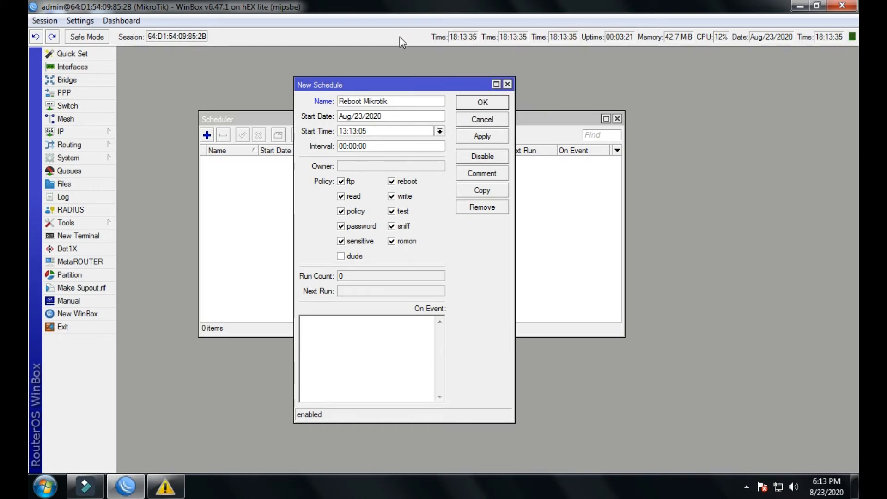
right_click(169, 493)
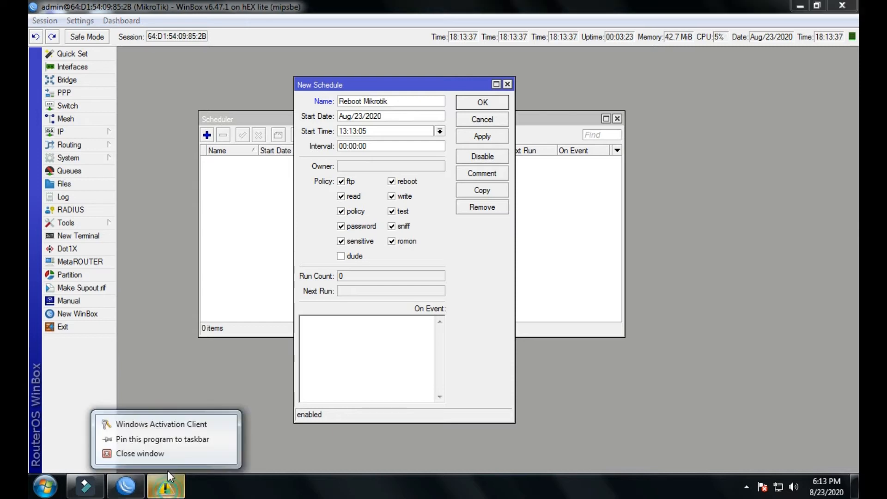
click(168, 453)
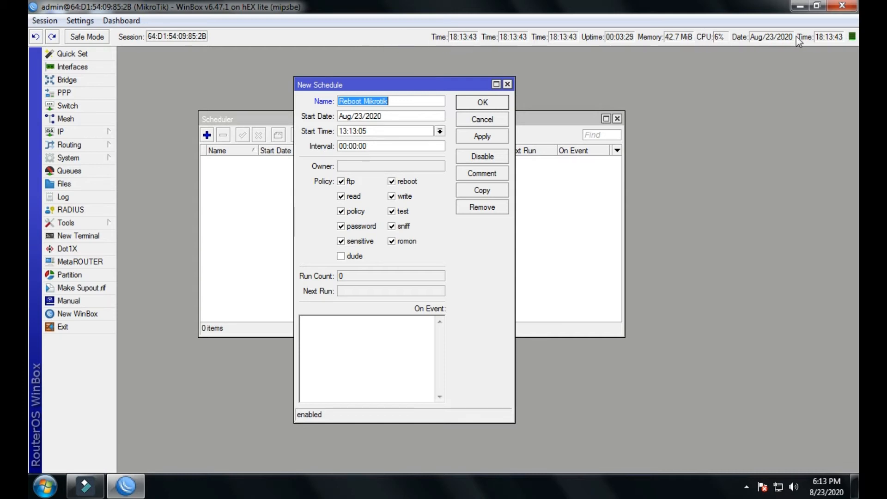
right_click(397, 38)
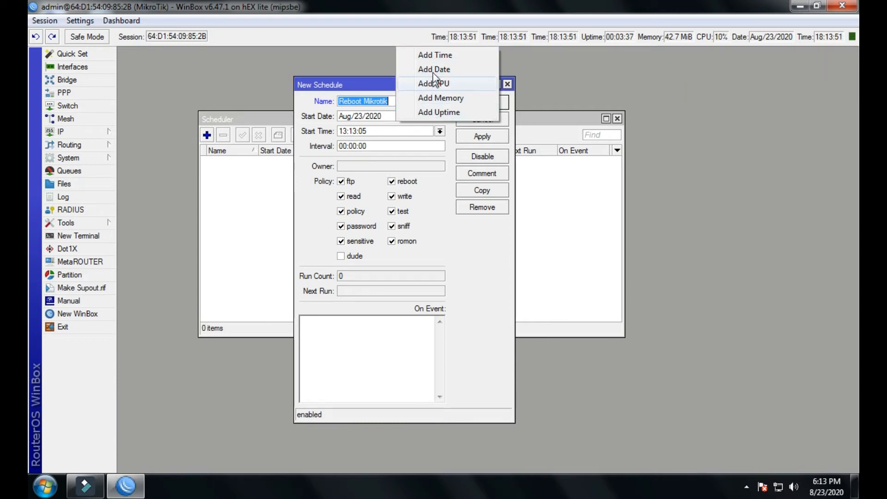
click(408, 37)
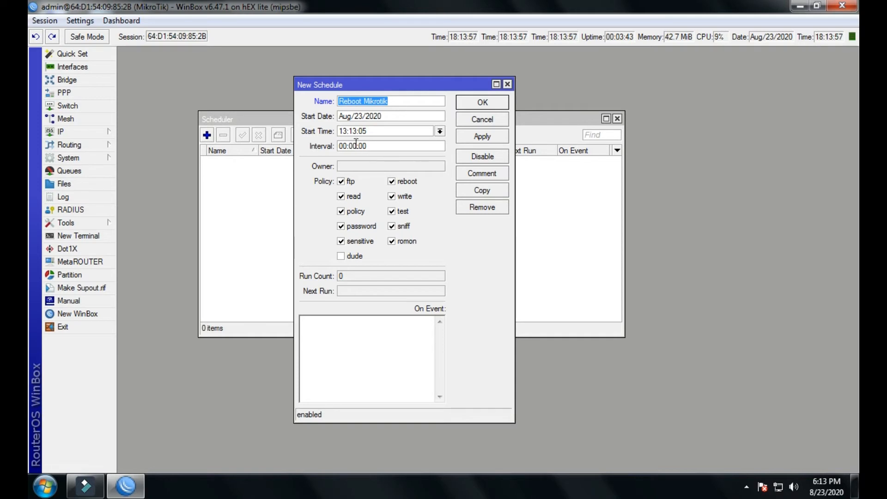
- Set the new schedule's start time to 18:15:00
click(347, 131)
drag(399, 82, 398, 92)
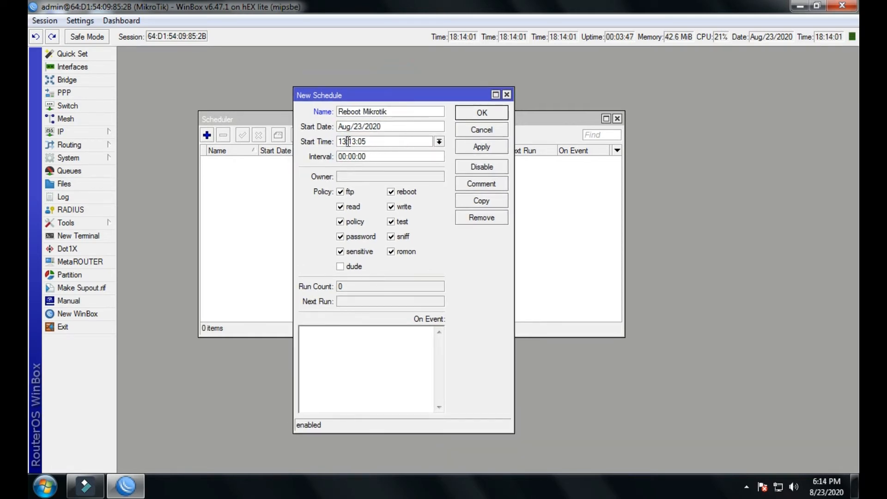
drag(377, 142, 339, 143)
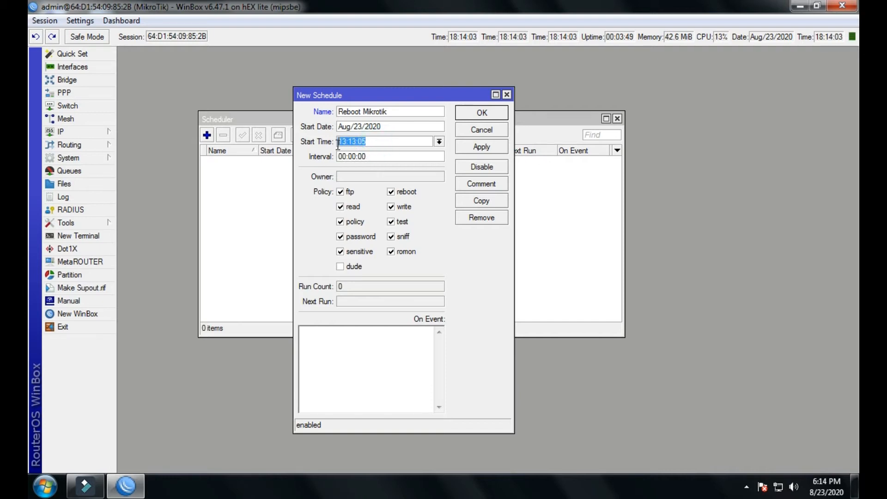
double_click(373, 143)
click(368, 143)
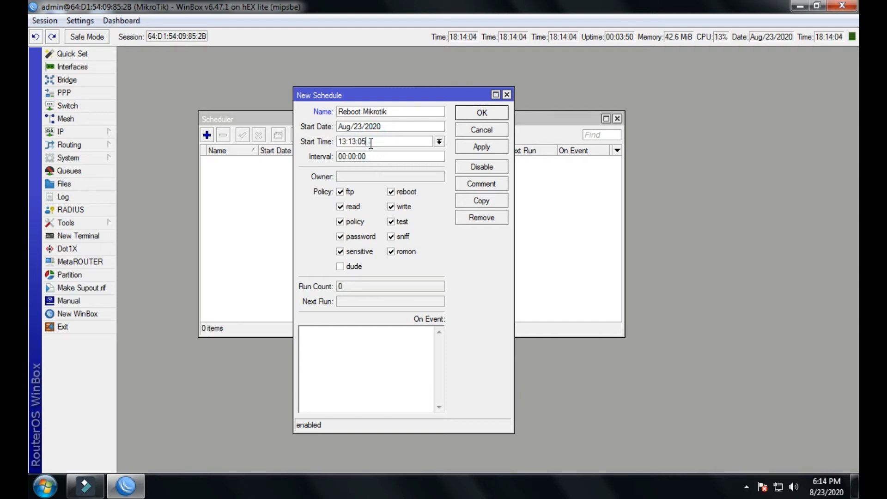
drag(370, 143, 361, 141)
click(373, 142)
click(353, 142)
click(376, 141)
double_click(344, 141)
click(348, 141)
key(BackSpace)
text(8)
click(357, 141)
key(BackSpace)
key(BackSpace)
text(15)
click(373, 143)
key(BackSpace)
- Enter "system reboot" as the schedule's On Event command and save the schedule
click(363, 349)
text(system reboot)
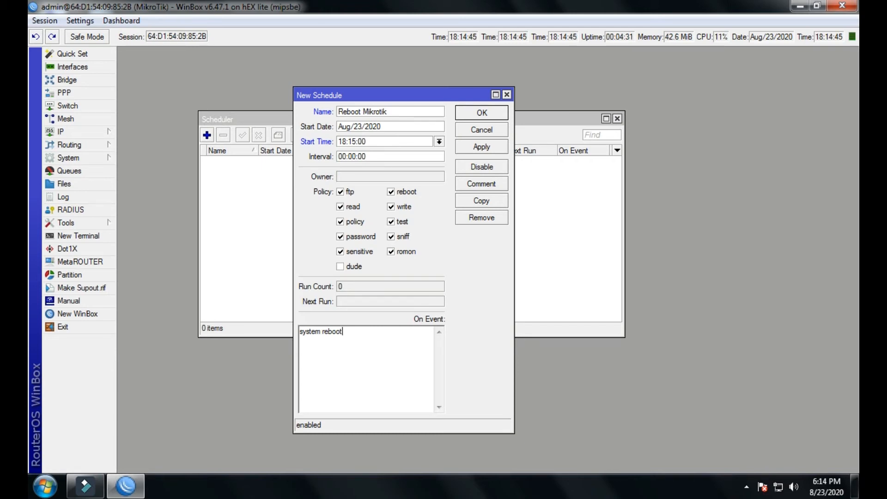
drag(352, 332, 302, 335)
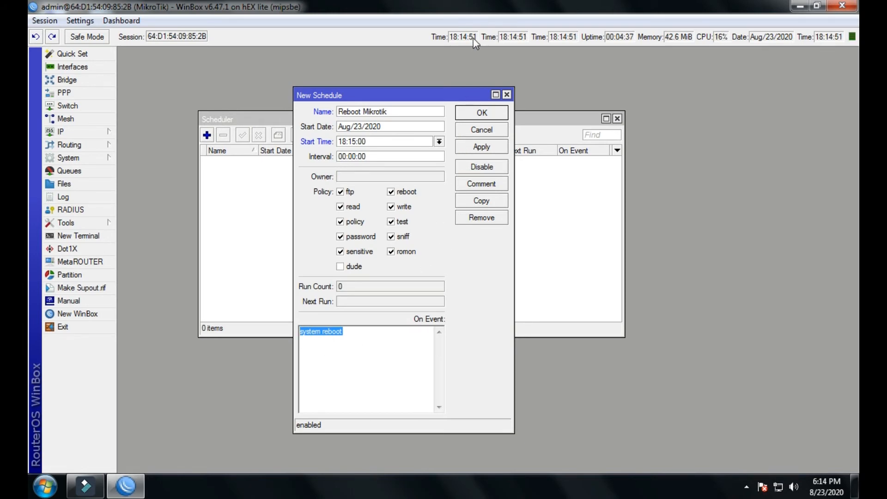
click(468, 148)
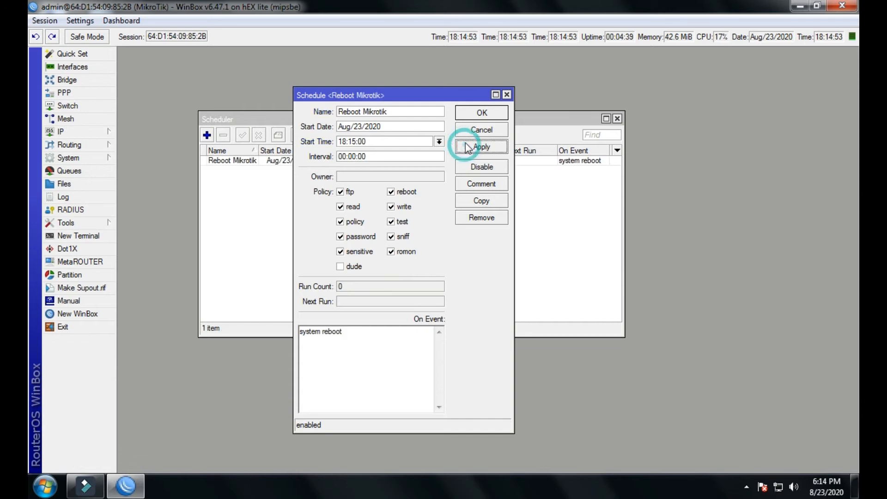
click(478, 115)
click(433, 161)
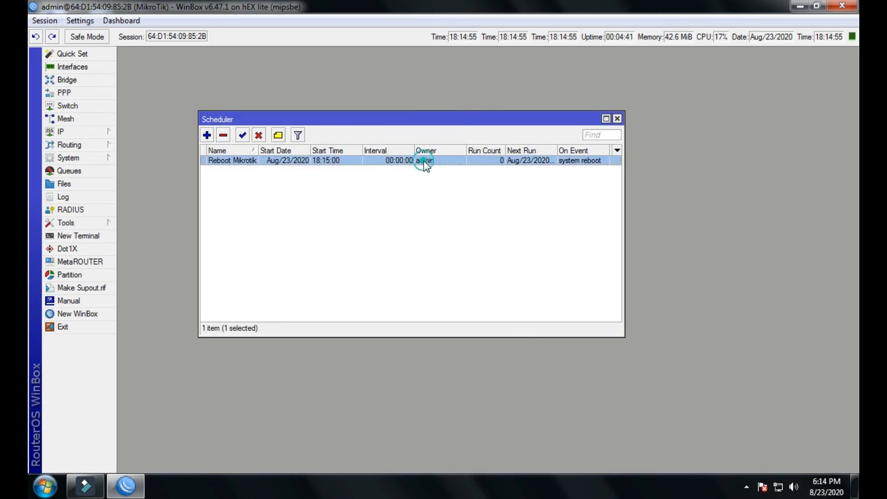
click(349, 195)
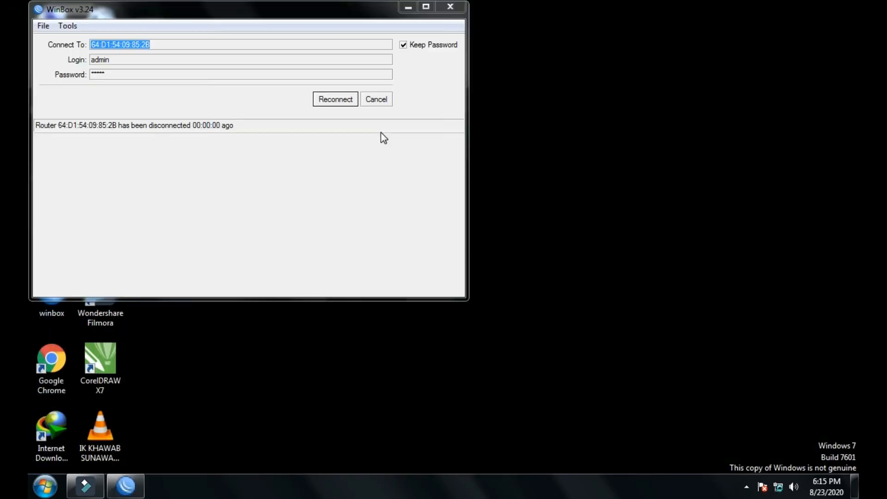
- Dismiss the disconnected session and connect to the MikroTik router again from the refreshed neighbors list
drag(323, 19, 469, 48)
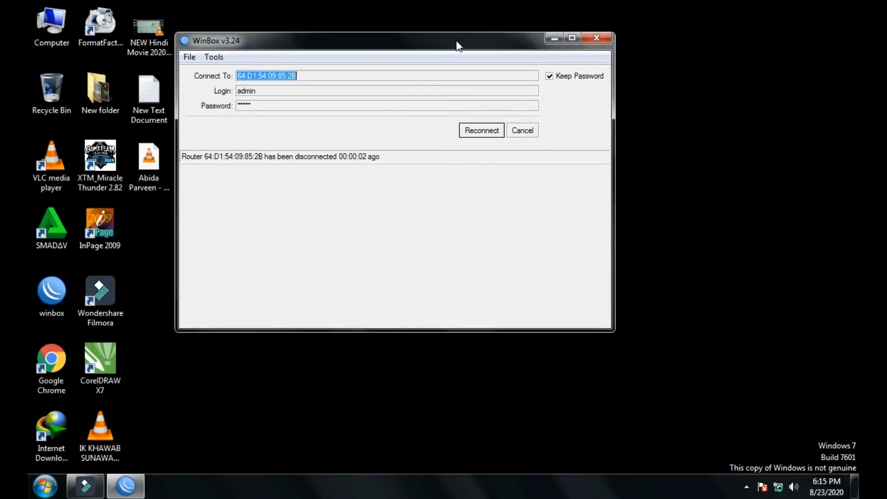
drag(575, 328, 576, 403)
drag(615, 317, 665, 313)
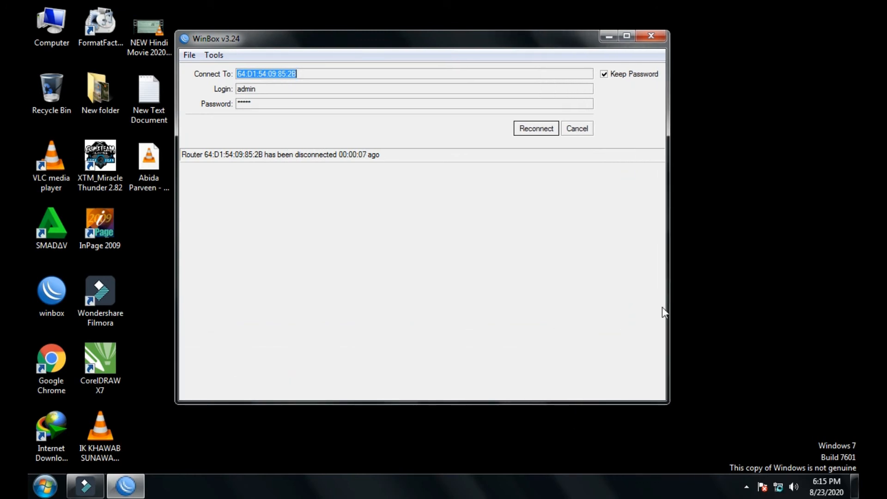
click(568, 129)
click(231, 193)
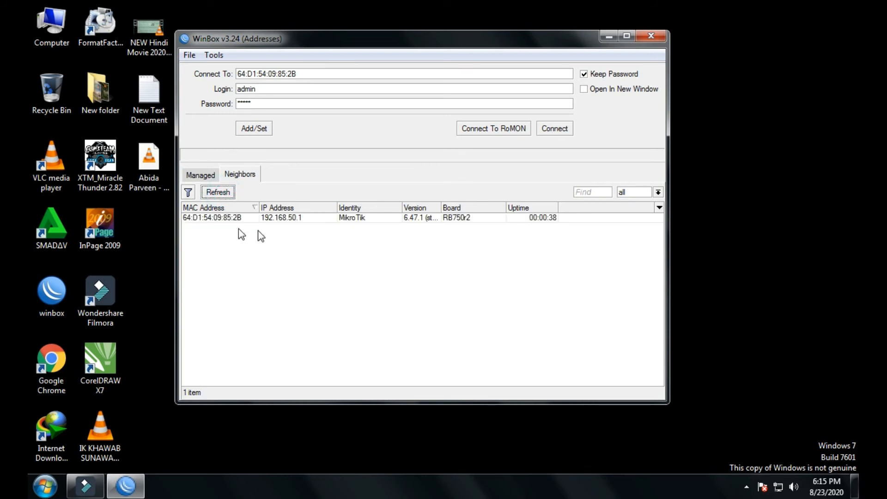
click(236, 218)
click(555, 129)
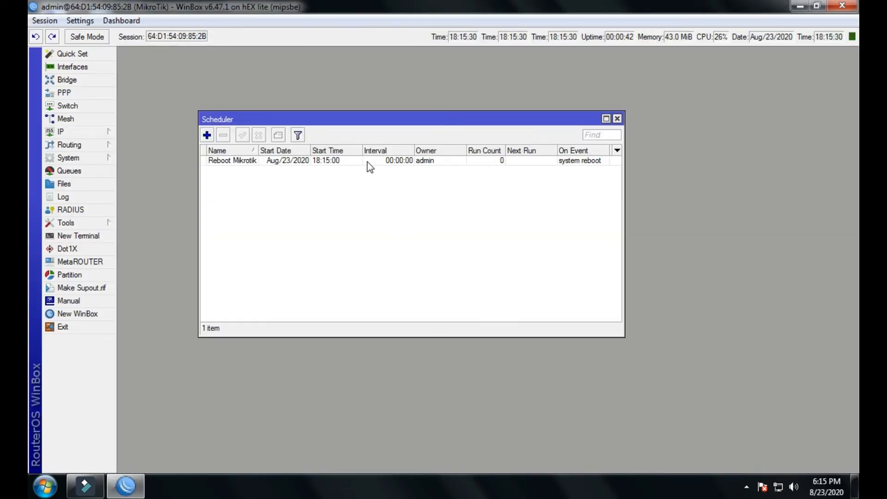
- Reopen the Reboot Mikrotik schedule and enter an interval of 48:00:00
double_click(336, 161)
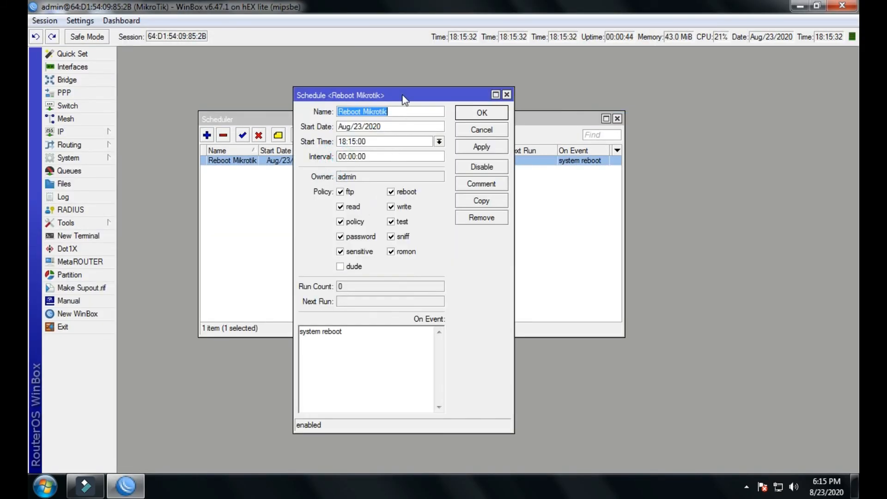
drag(402, 94, 390, 78)
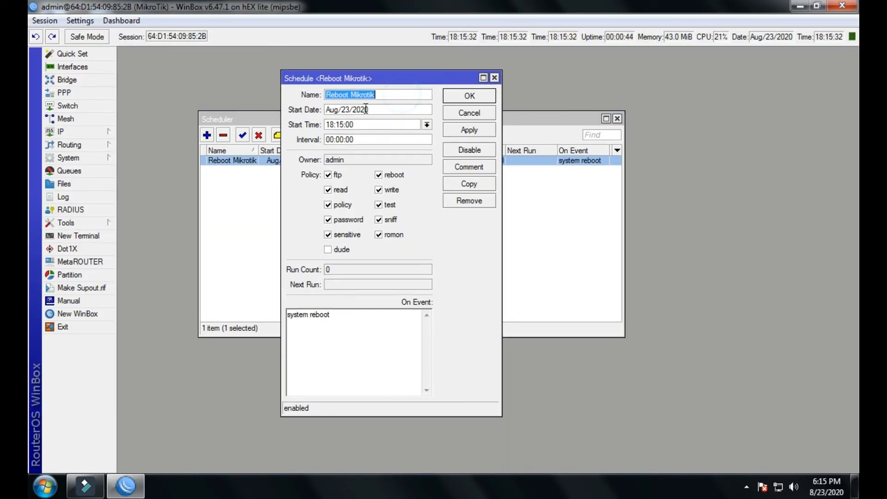
click(331, 139)
double_click(331, 139)
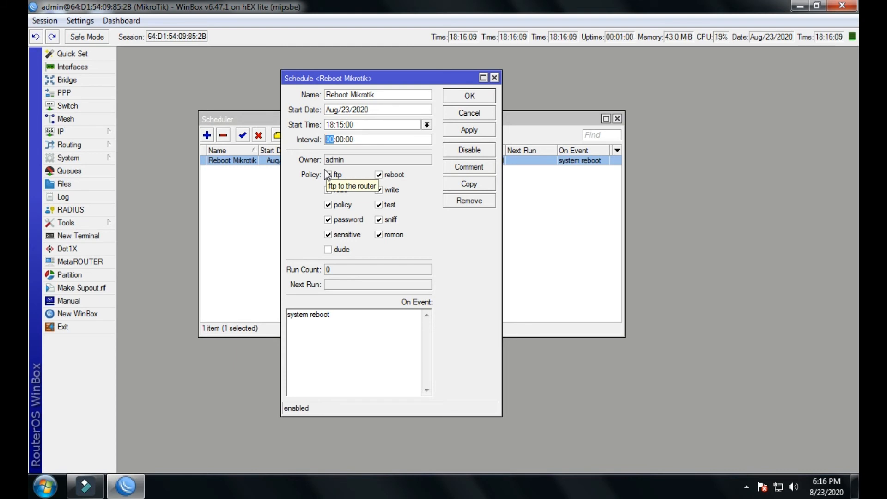
text(48)
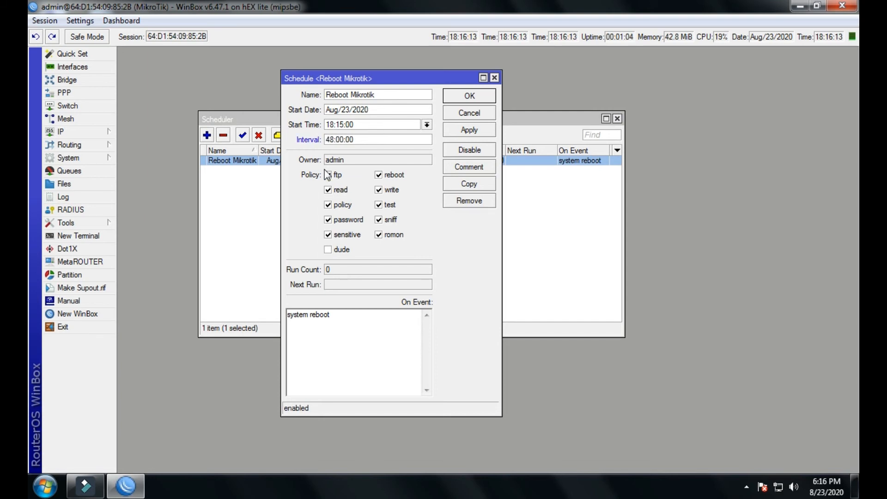
click(328, 175)
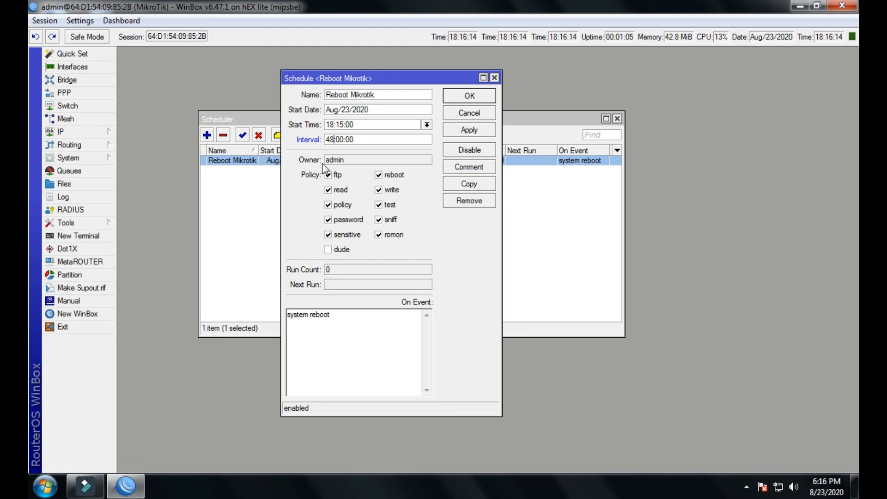
double_click(333, 139)
click(353, 126)
drag(353, 126, 326, 125)
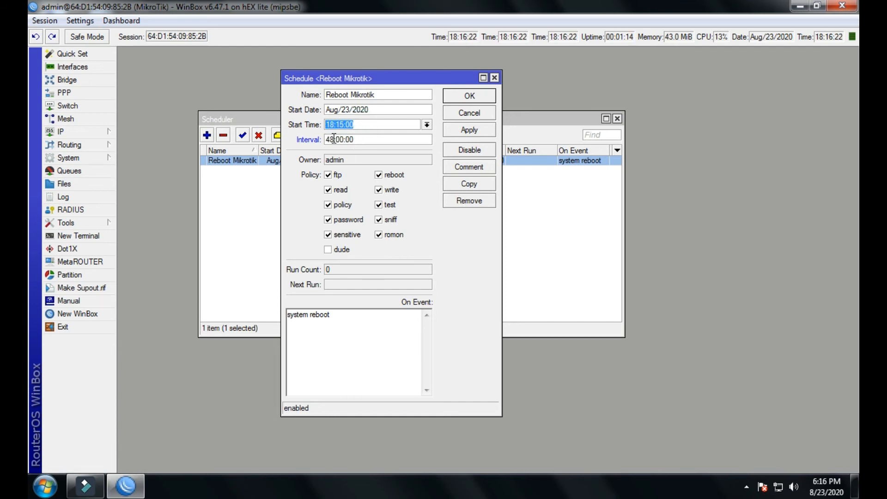
- Change the schedule's interval to 624:00:00 (26 days) and save it
drag(334, 139, 326, 139)
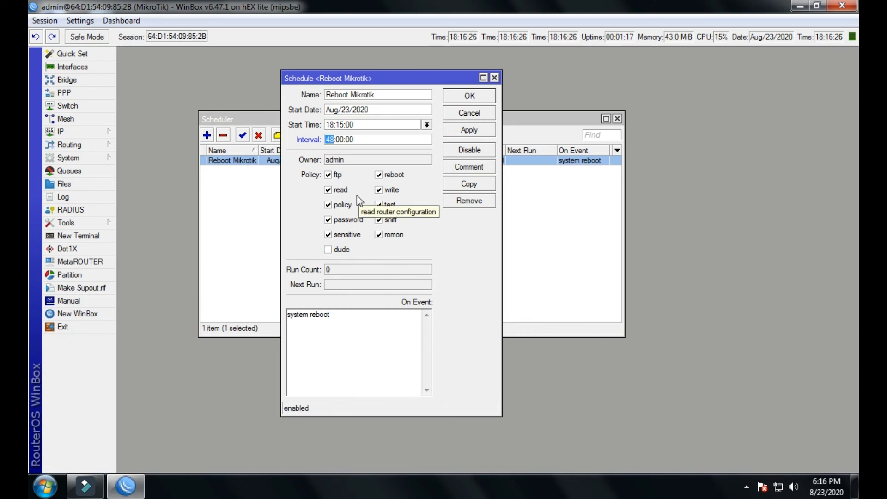
key(BackSpace)
text(63)
key(BackSpace)
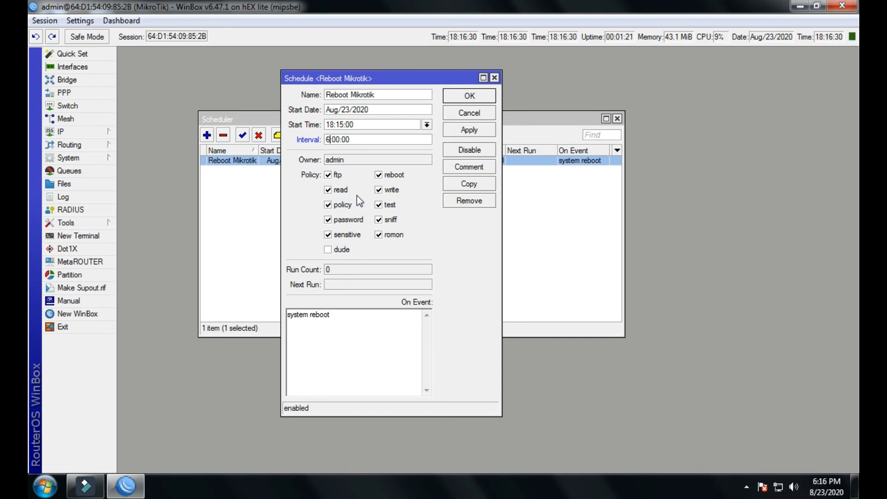
text(24)
click(461, 133)
drag(340, 140, 328, 140)
click(337, 140)
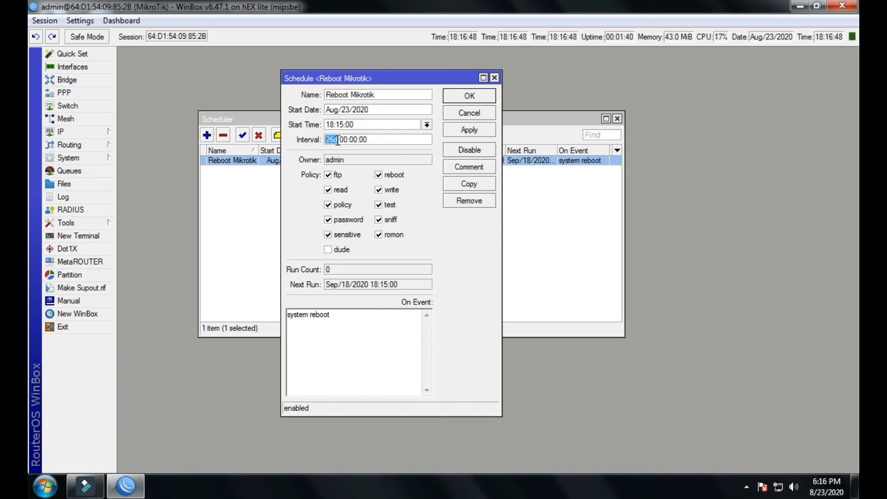
click(469, 97)
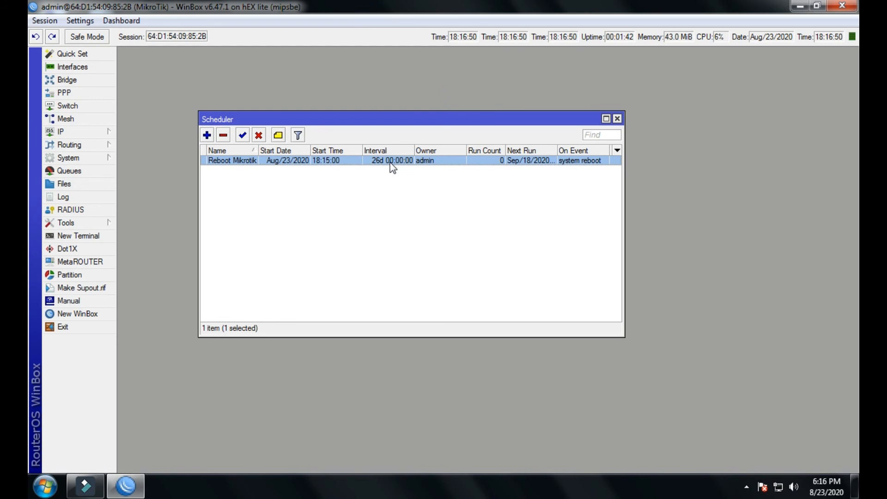
- Review the Reboot Mikrotik schedule's interval, start time and On Event command, leaving its settings as they are
double_click(391, 165)
drag(382, 141, 330, 155)
drag(342, 125, 327, 126)
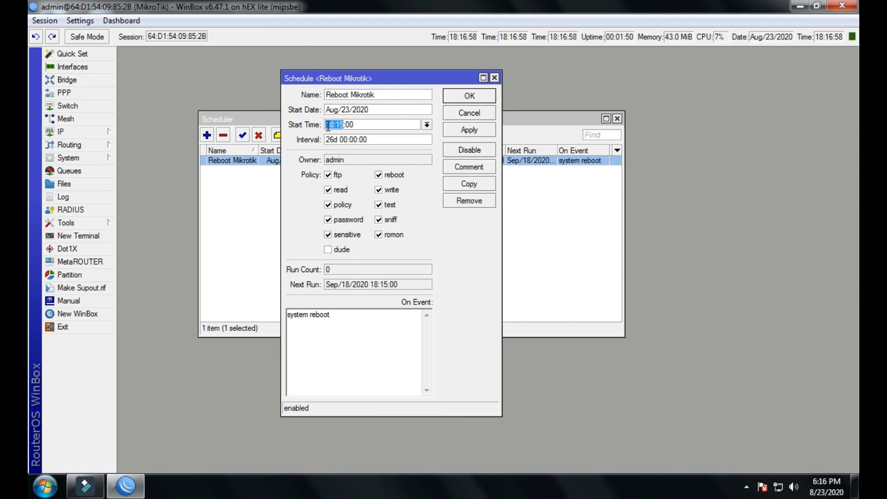
click(67, 157)
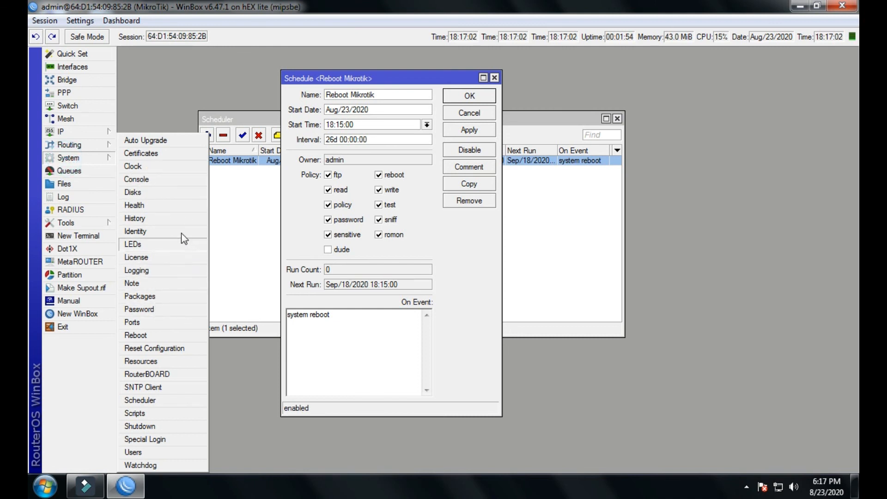
click(363, 173)
drag(359, 315, 287, 319)
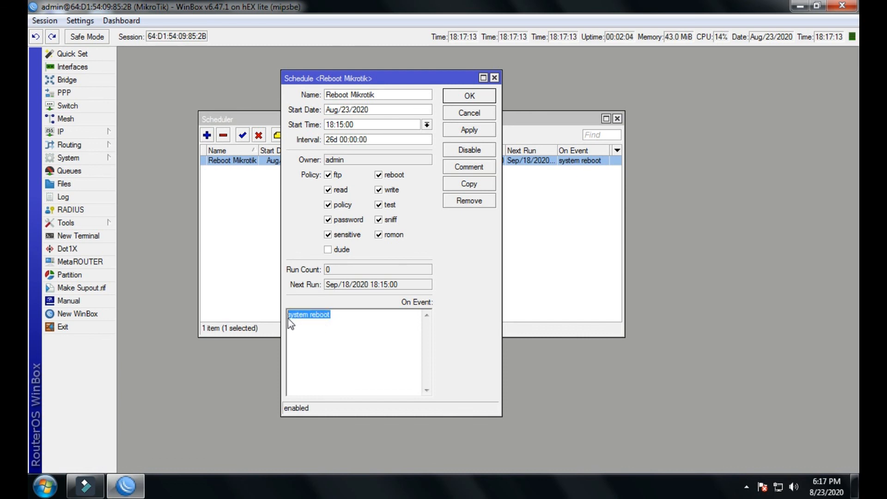
click(335, 320)
click(331, 319)
drag(331, 320, 291, 326)
click(494, 78)
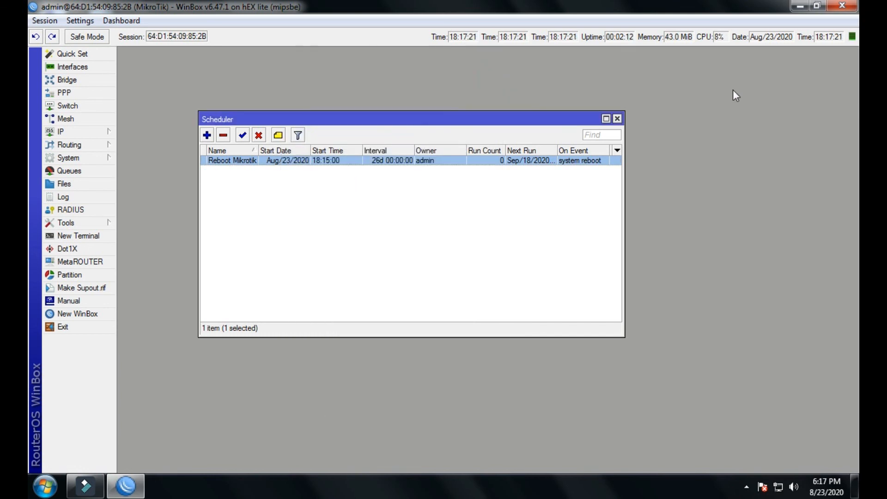